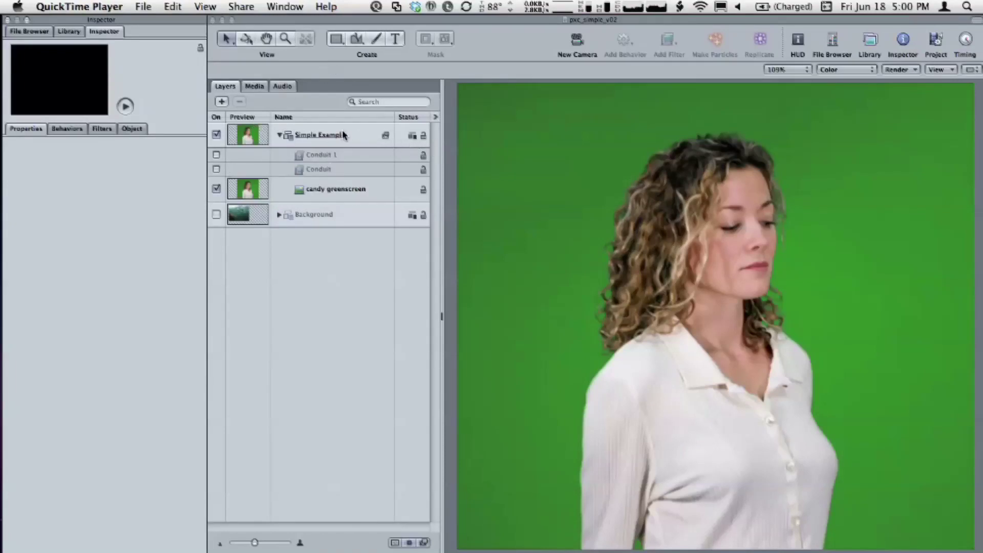
Step: Bring Motion to the front with the pxc_simple_v02 project showing
left_click(354, 137)
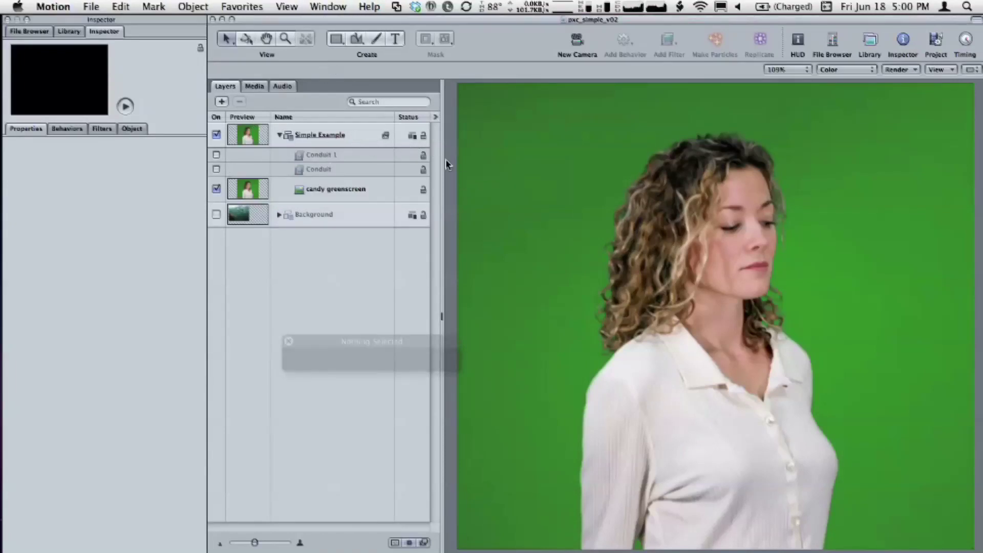
Step: Apply the dvGarage Conduit filter to the Simple Example group and open its Conduit Editor
left_click(378, 136)
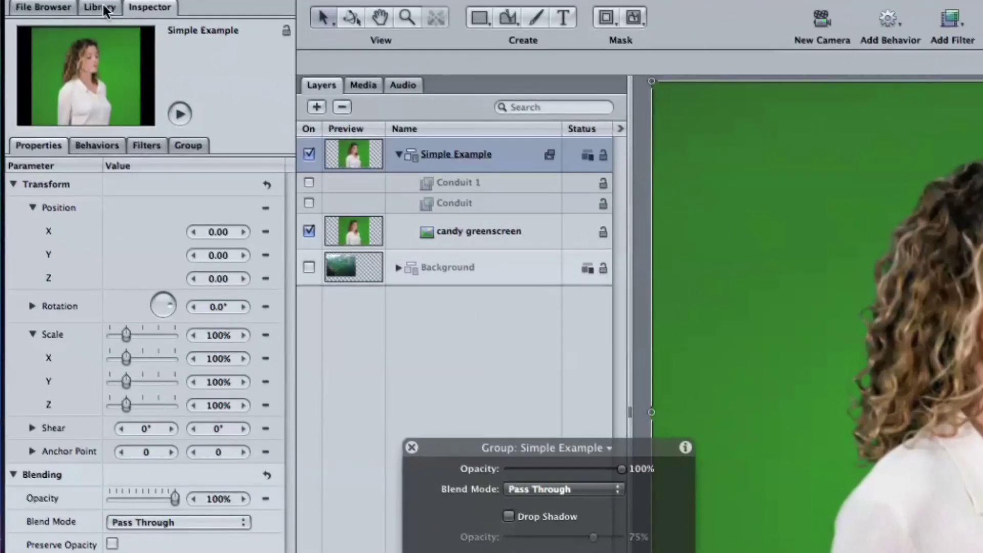
left_click(101, 10)
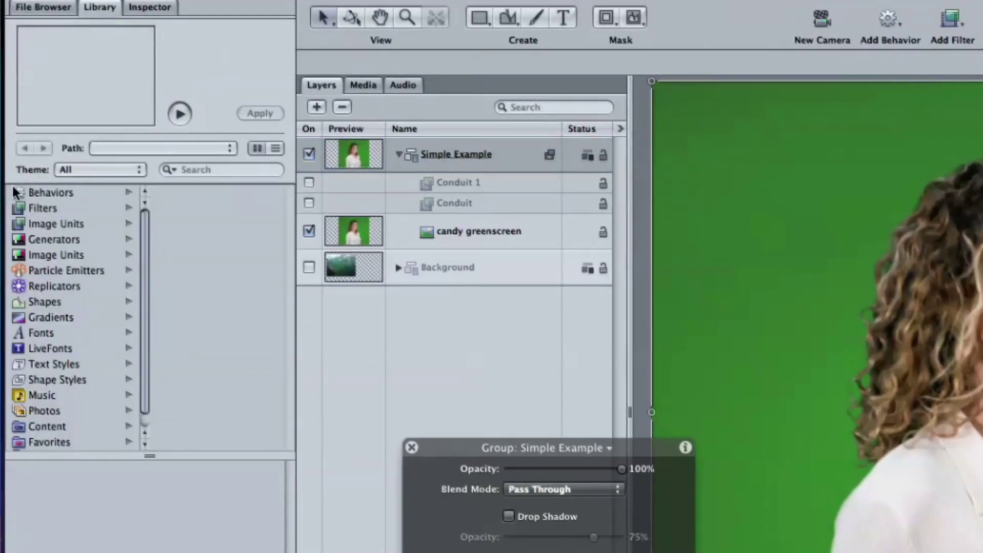
left_click(132, 210)
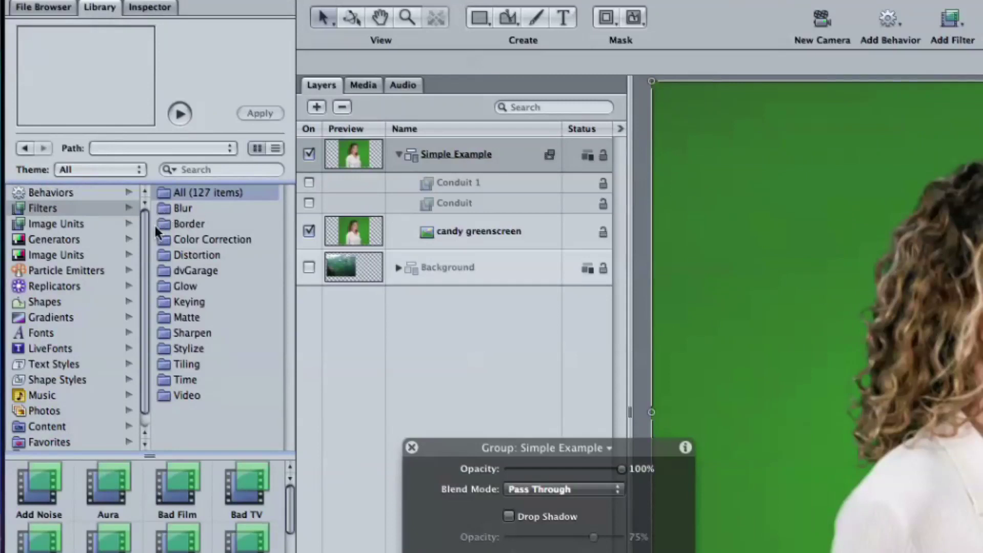
left_click(167, 269)
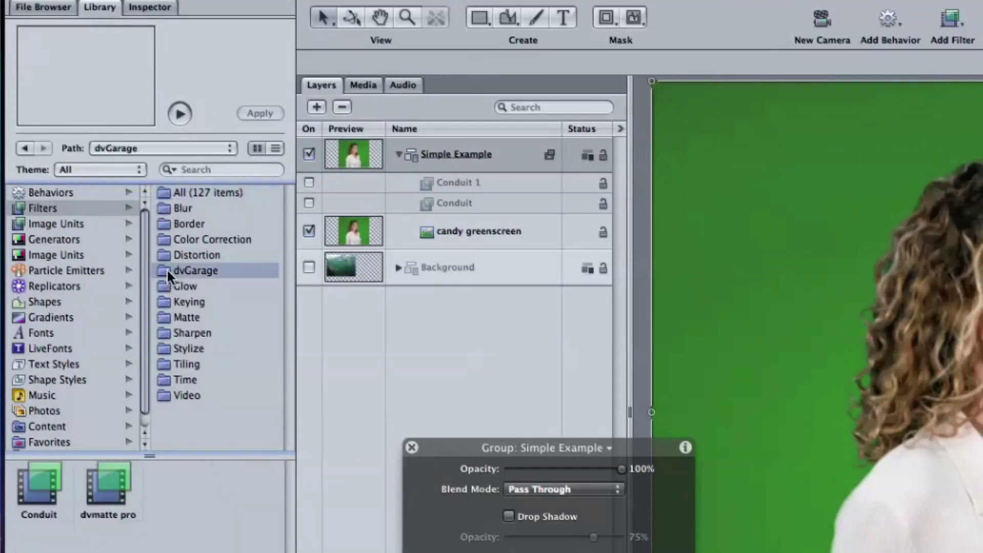
left_click(37, 476)
left_click(255, 113)
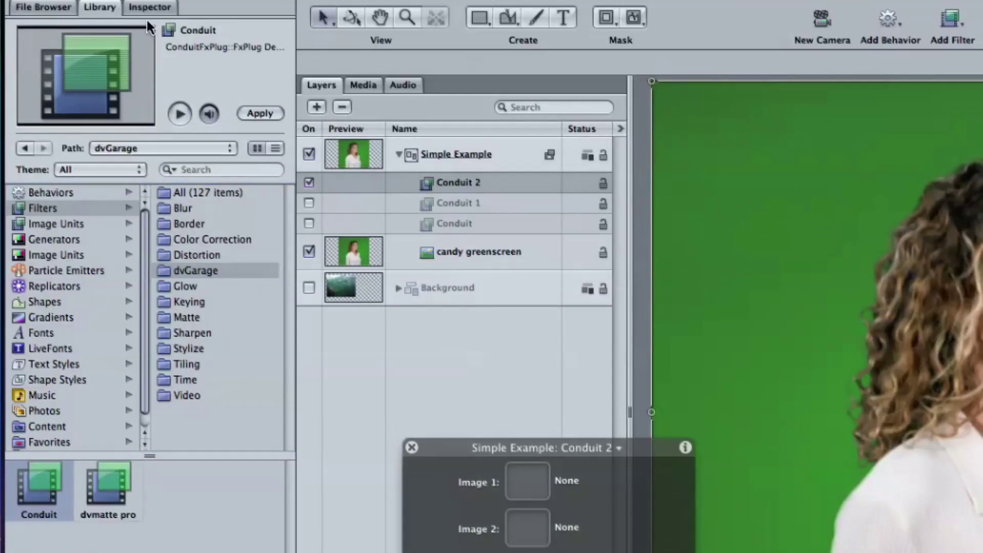
left_click(151, 13)
left_click(155, 208)
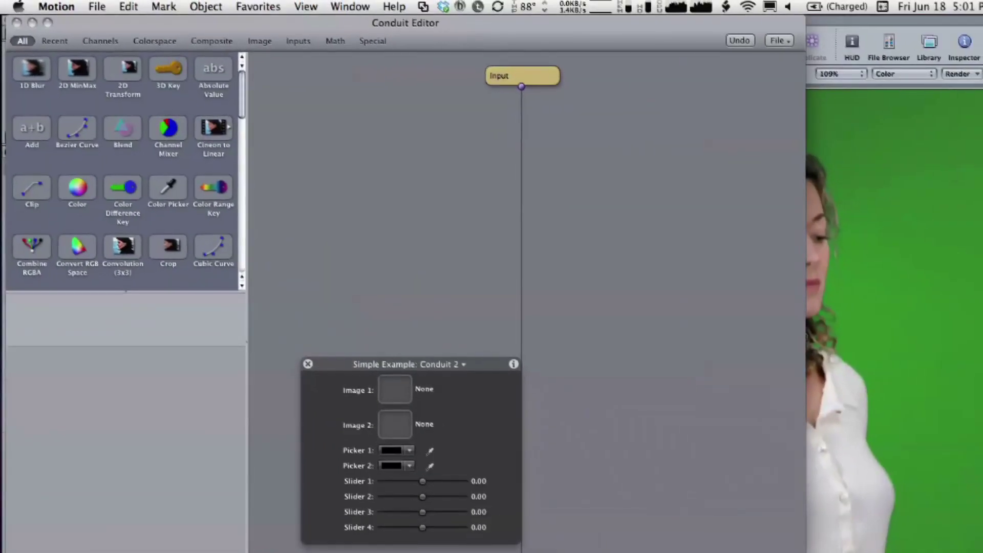
Step: Resize the Conduit Editor and move the Conduit 2 parameters off the subject
left_click_drag(803, 550, 588, 522)
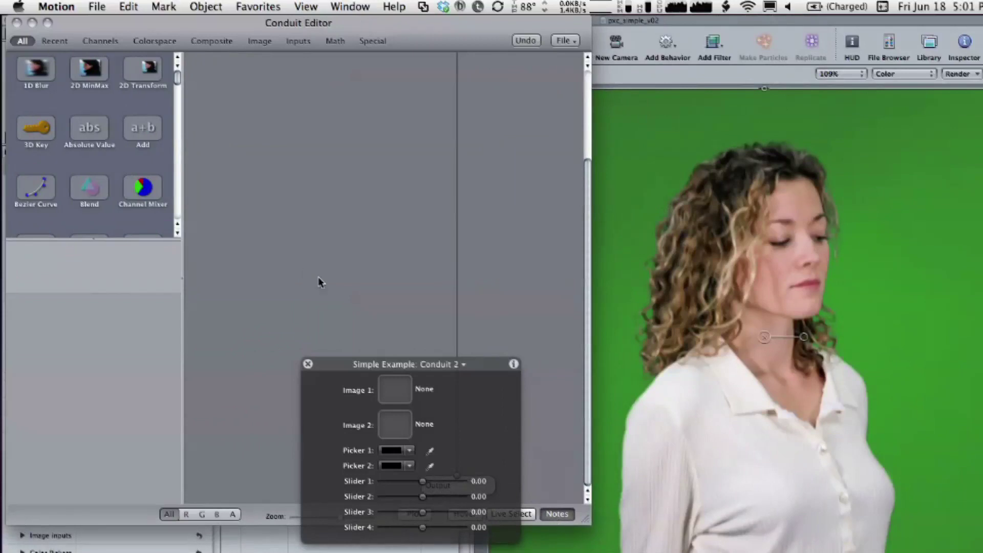
left_click_drag(343, 363, 716, 475)
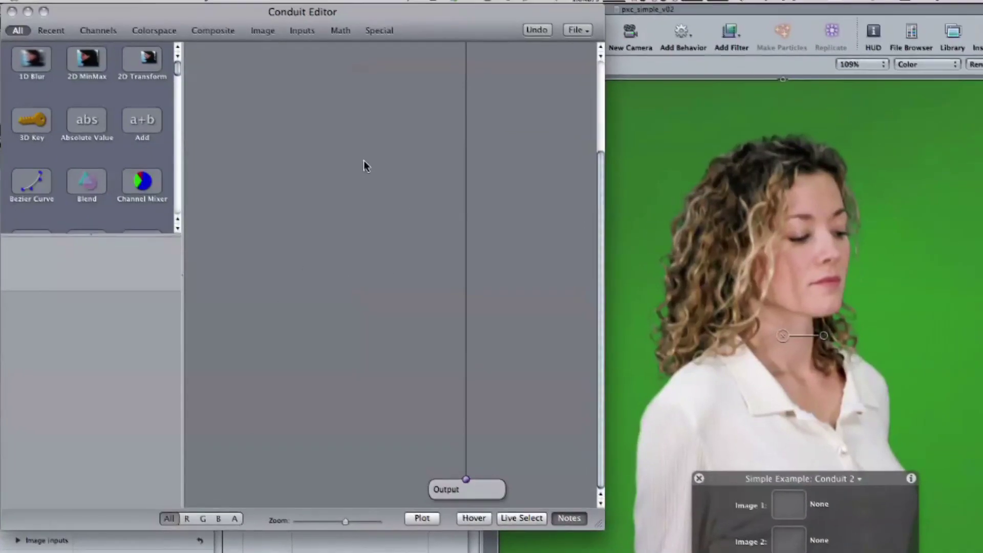
scroll(311, 206, "up", 5)
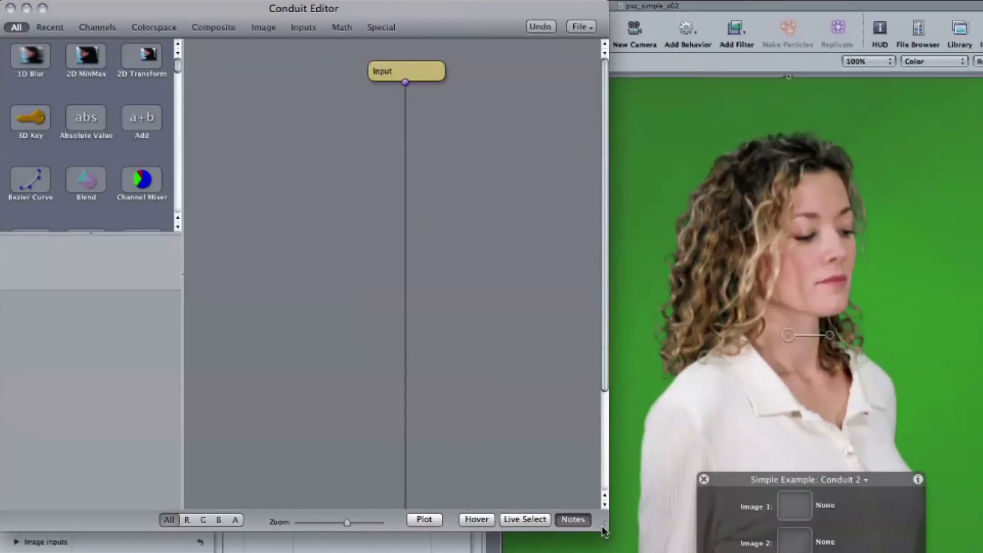
left_click_drag(604, 526, 624, 552)
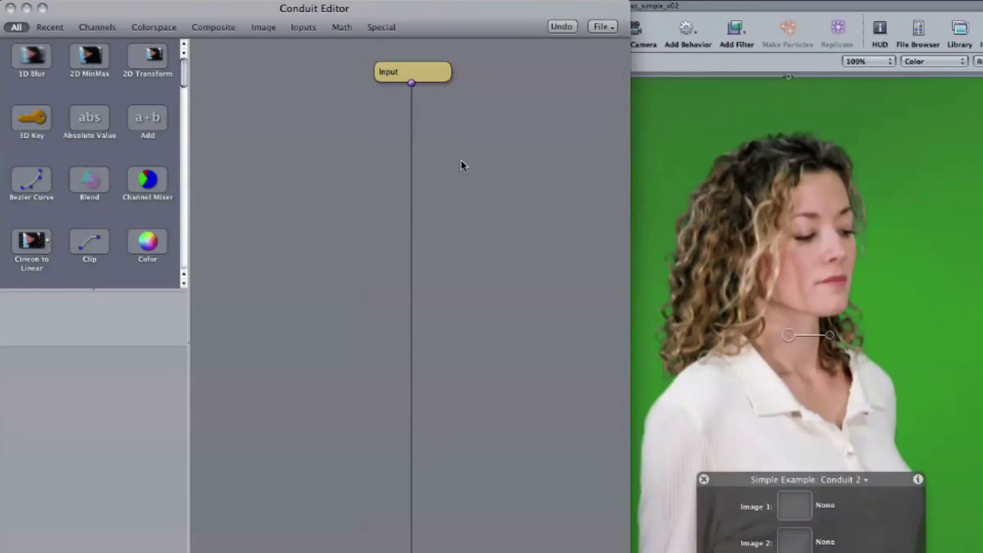
Step: Add Color Difference Key, Invert and Levels nodes and chain Input through them
left_click(223, 27)
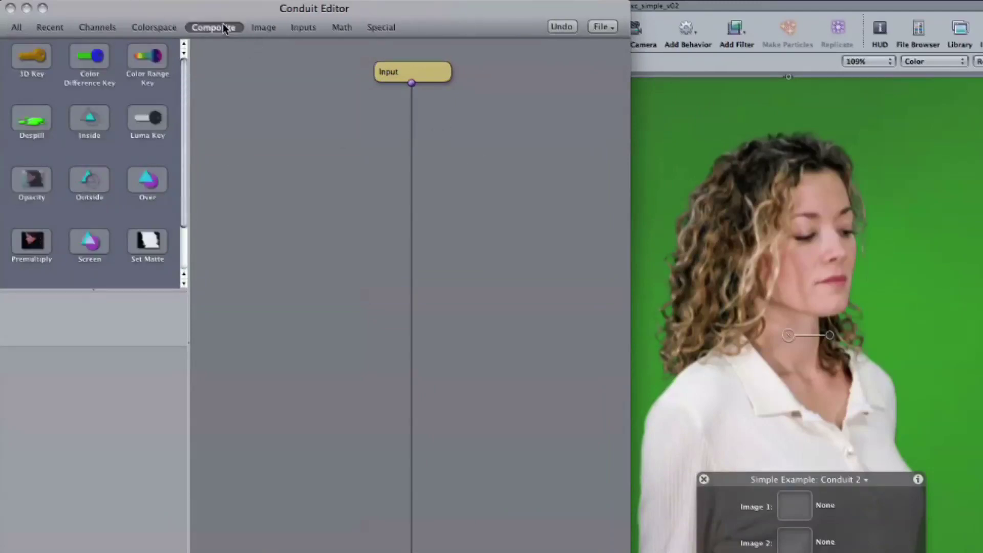
left_click_drag(89, 56, 471, 134)
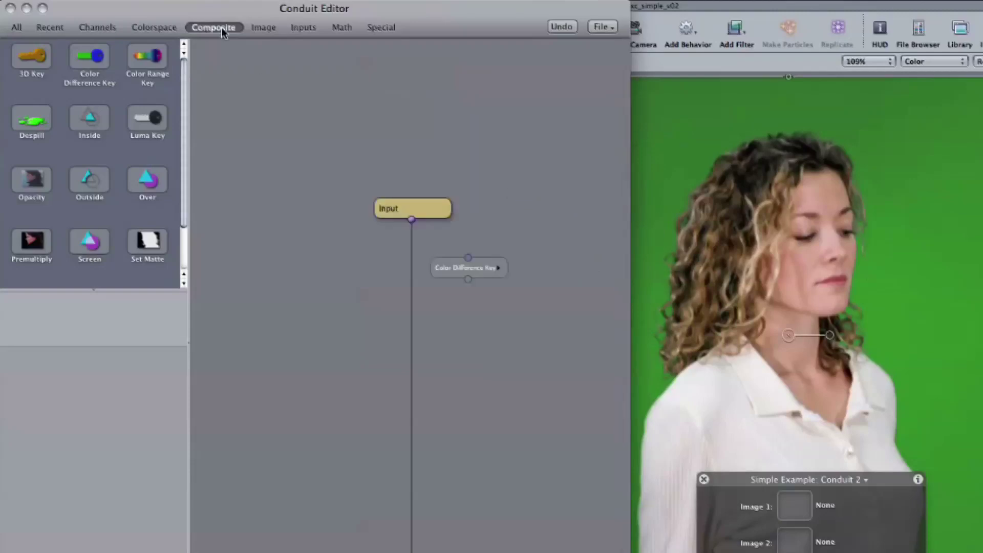
left_click(261, 31)
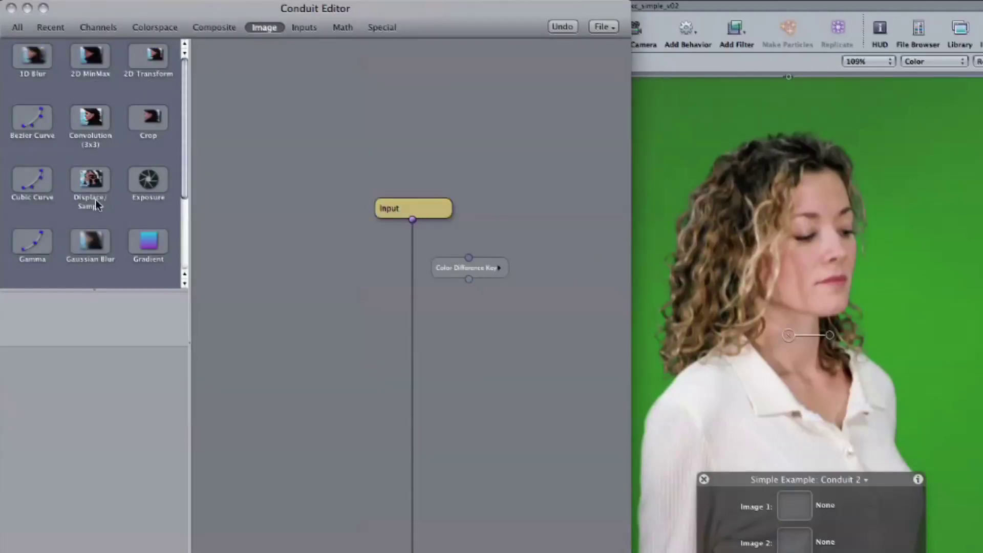
scroll(90, 174, "down", 2)
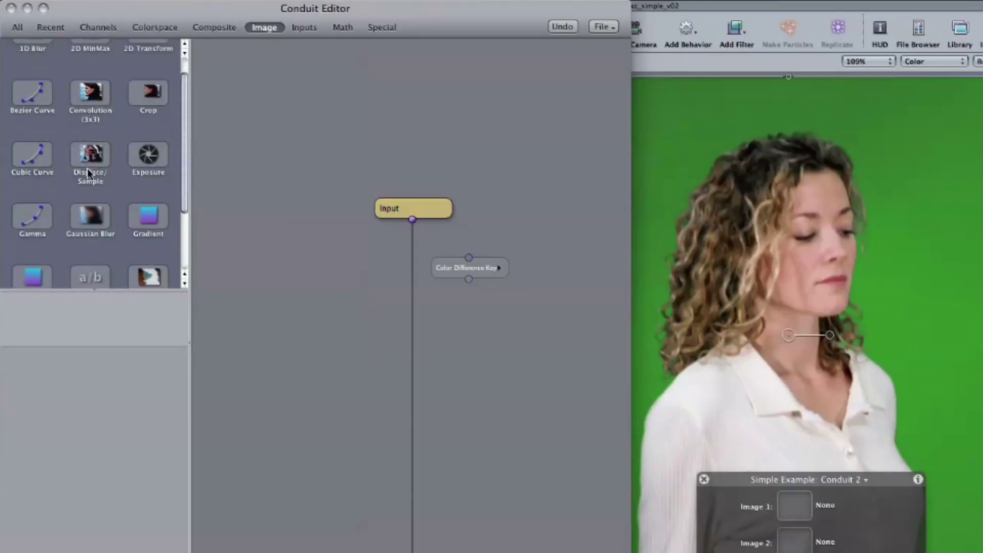
scroll(88, 173, "down", 4)
left_click_drag(148, 185, 473, 321)
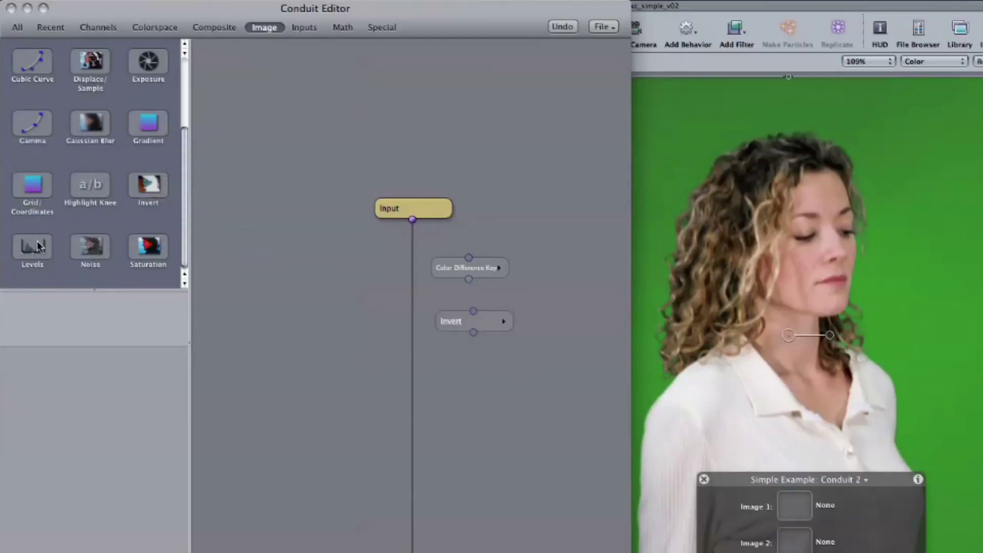
left_click_drag(38, 246, 471, 377)
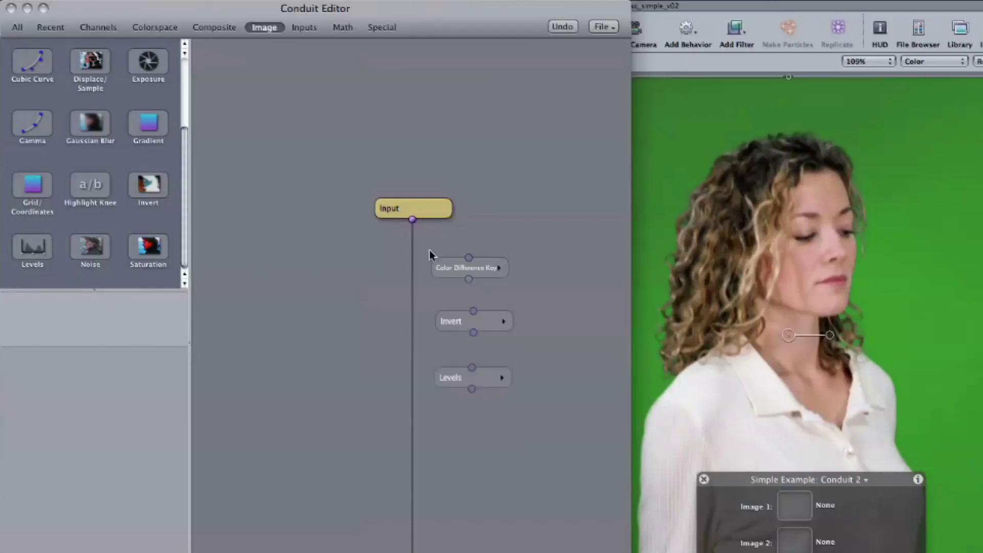
left_click_drag(471, 257, 470, 312)
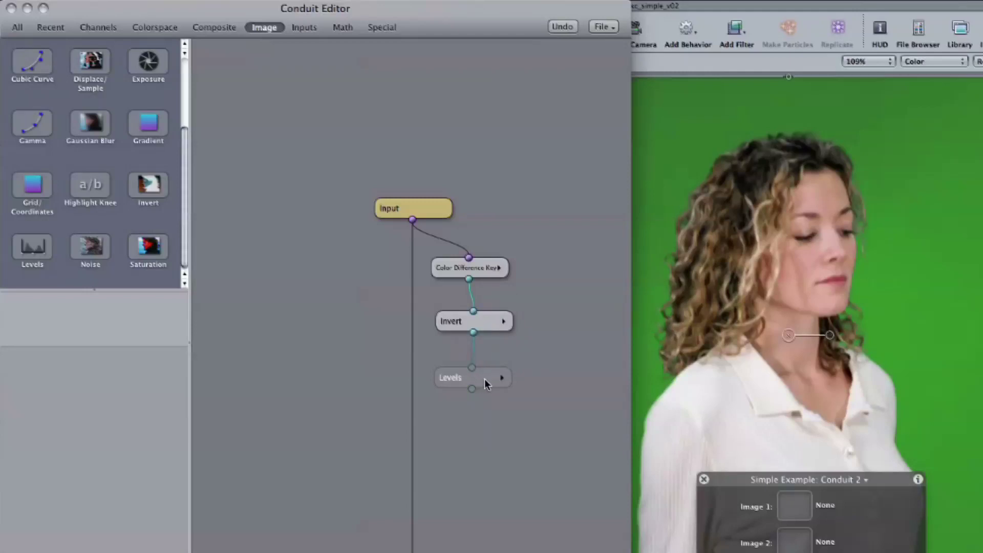
left_click_drag(484, 379, 484, 377)
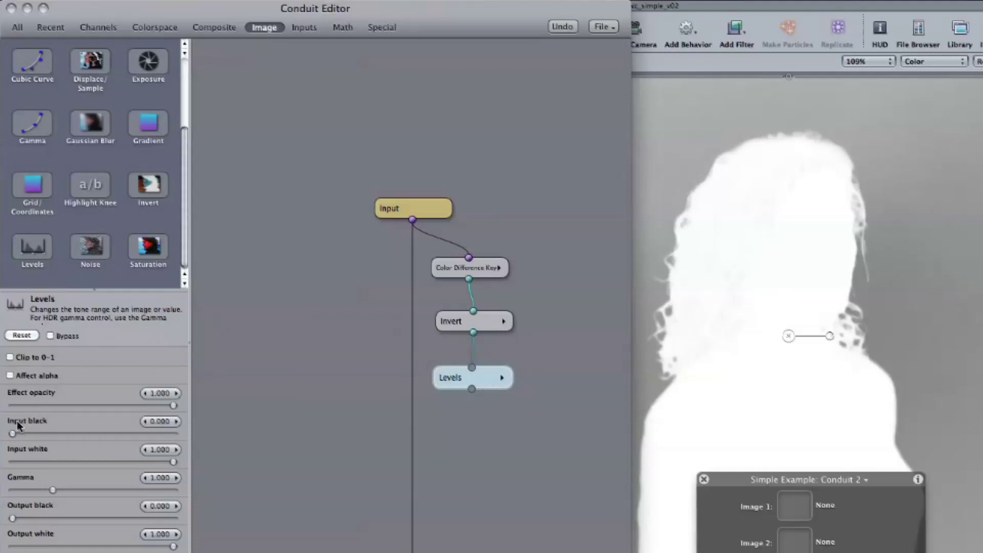
Step: Set Levels Input black to 0.701 and Input white to 0.957 for a solid white matte
left_click_drag(12, 434, 123, 450)
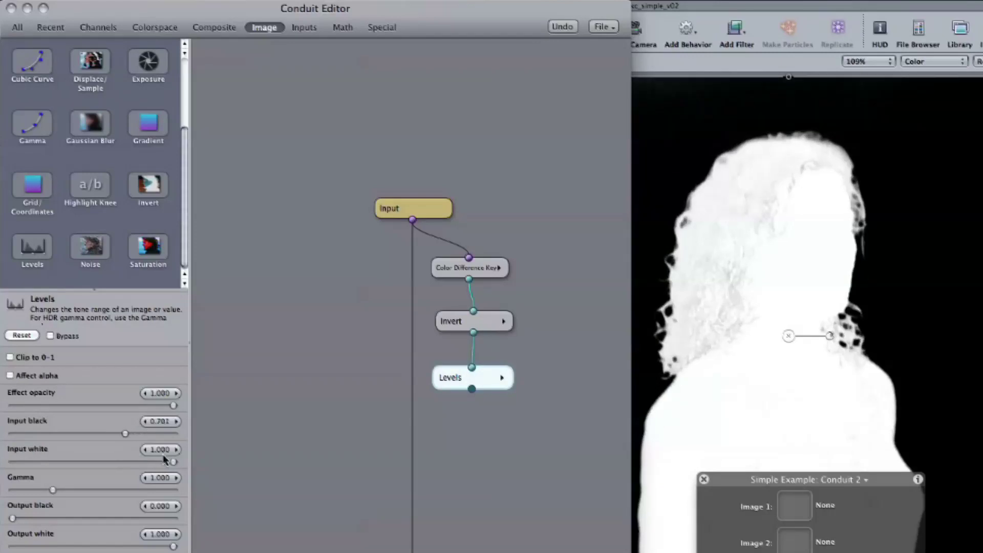
left_click_drag(172, 463, 169, 465)
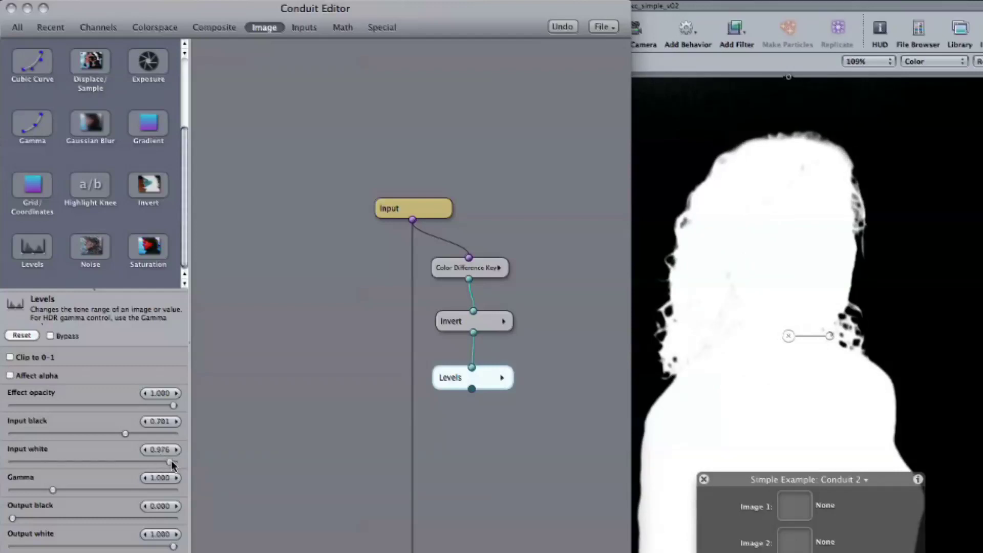
left_click_drag(172, 463, 169, 463)
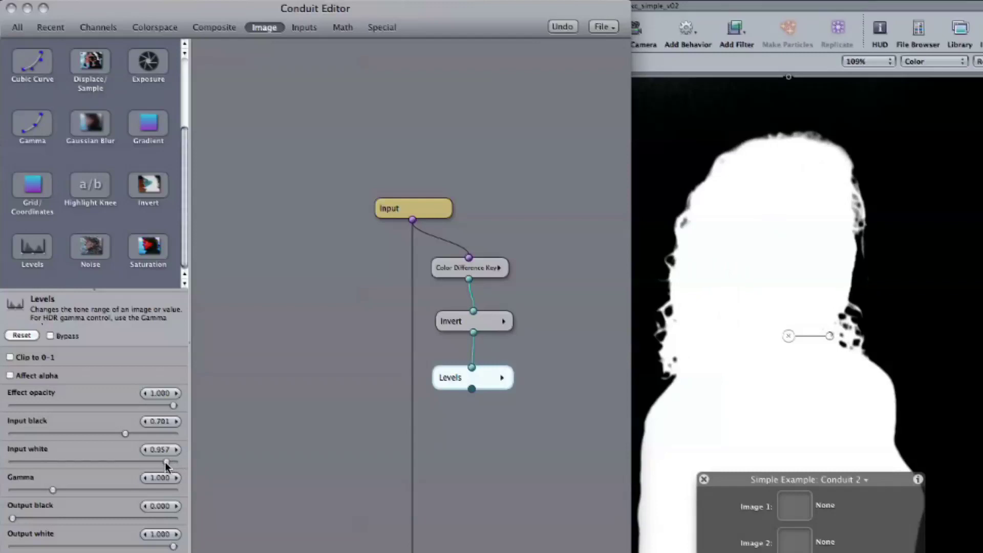
left_click_drag(467, 26, 390, 31)
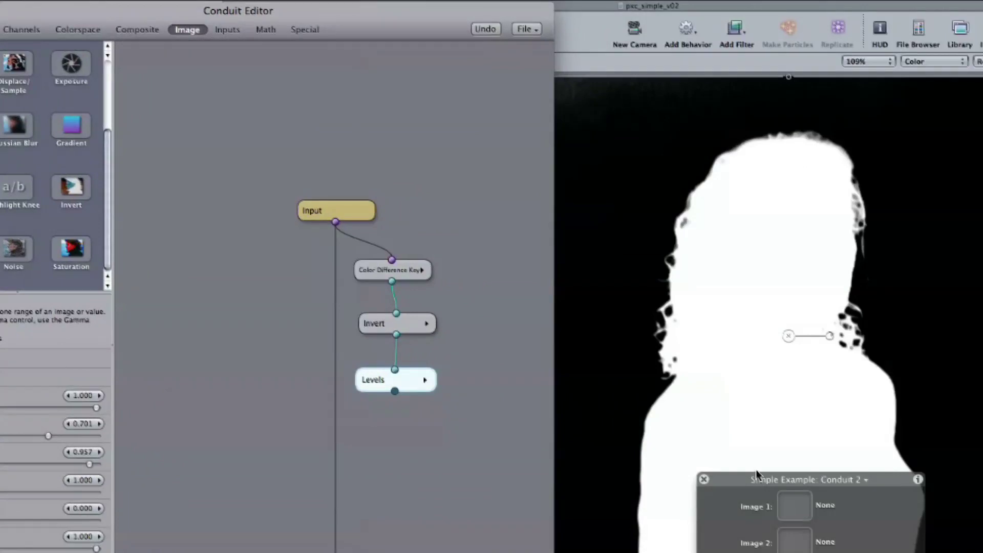
Step: Add a Set Matte node from the Composite nodes below Levels
left_click_drag(753, 481, 915, 483)
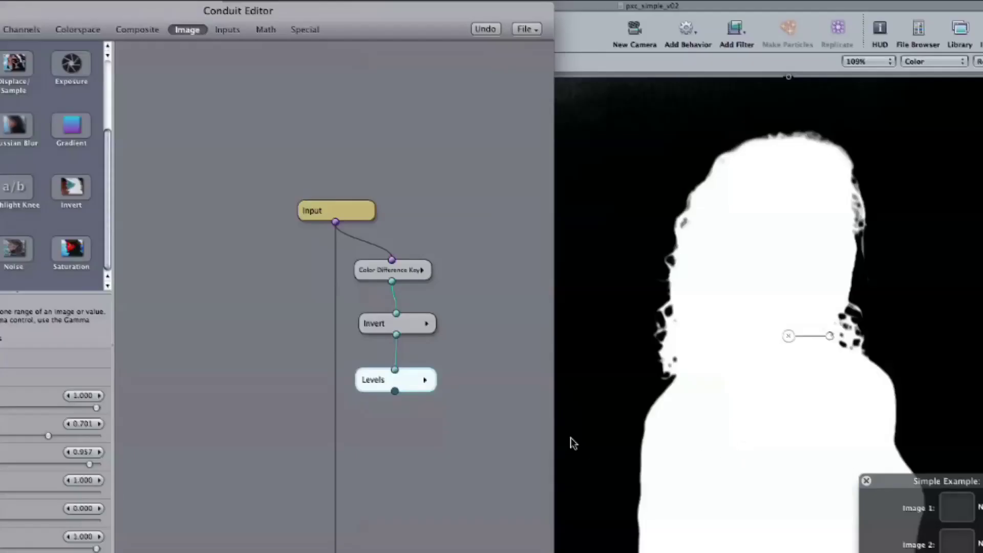
left_click_drag(375, 24, 526, 22)
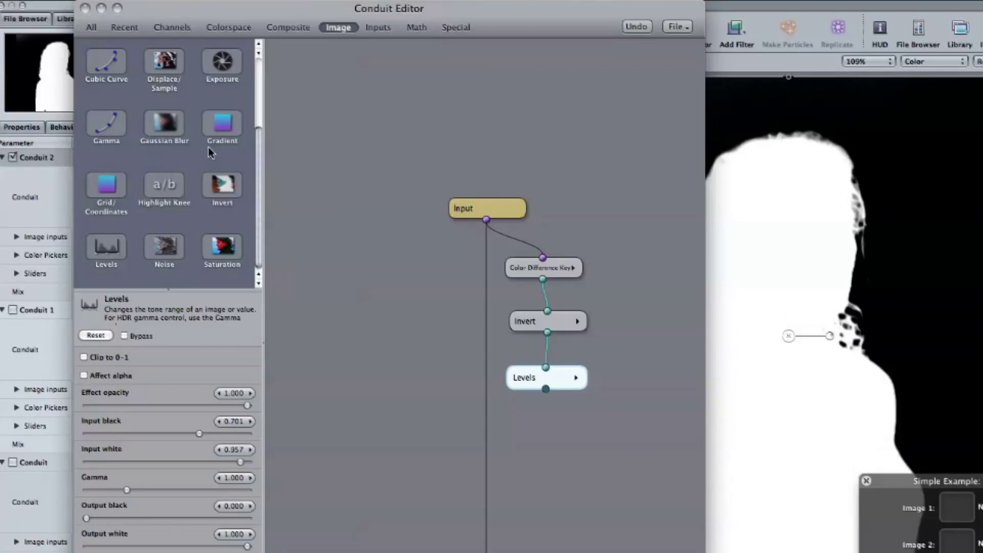
left_click(288, 28)
left_click_drag(225, 180, 537, 453)
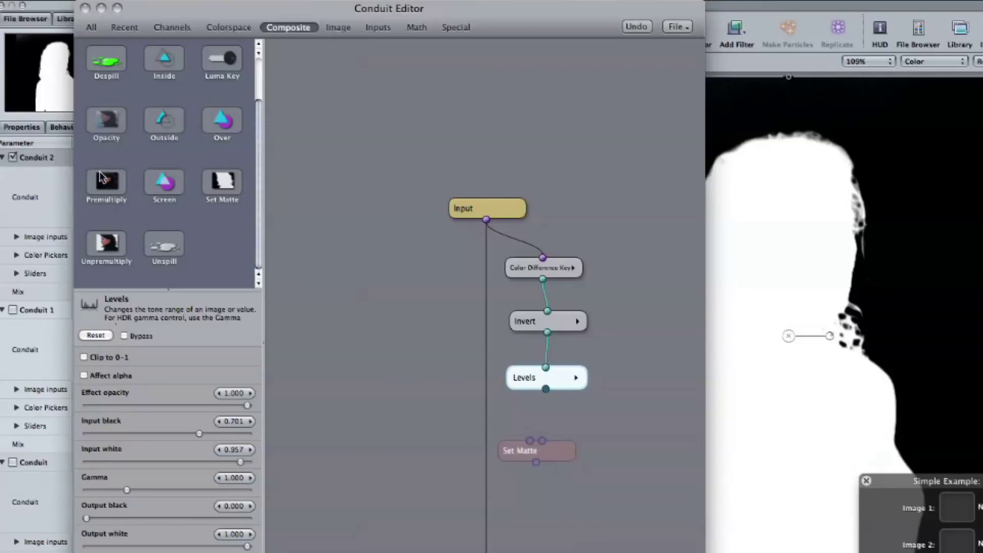
Step: Add Premultiply, feed Levels and Input into Set Matte, and route Premultiply into Output
left_click_drag(571, 551, 532, 503)
left_click_drag(546, 389, 541, 440)
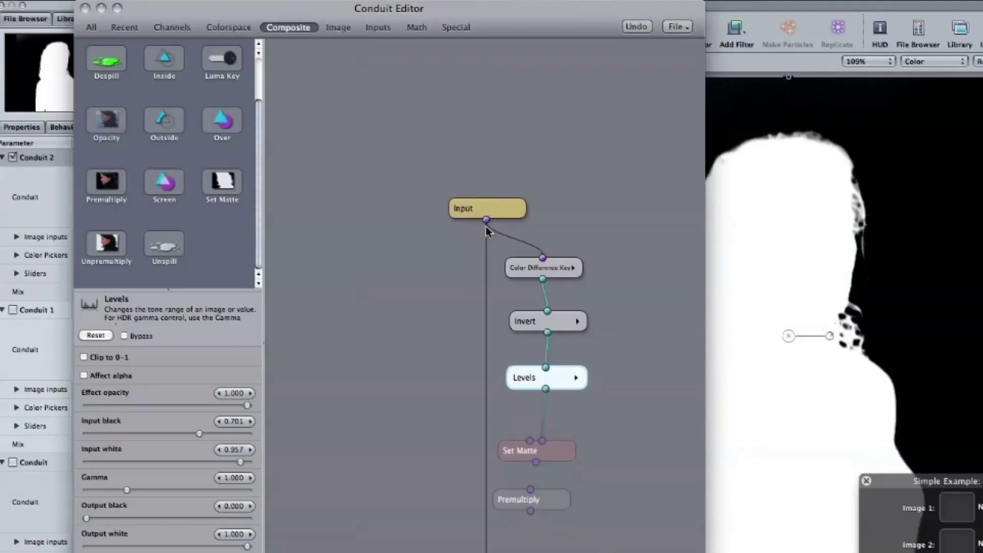
left_click_drag(486, 225, 531, 490)
scroll(609, 481, "down", 5)
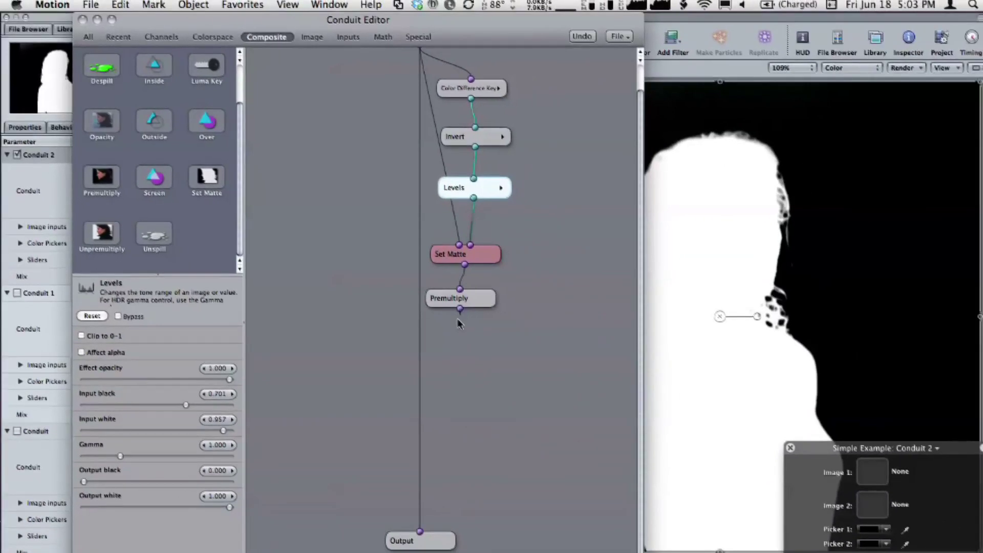
left_click_drag(459, 310, 419, 530)
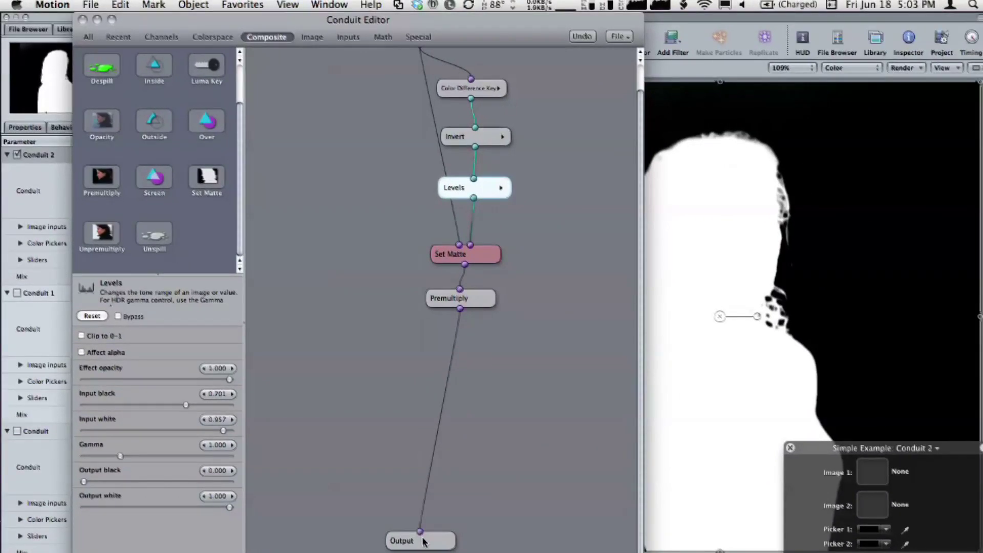
left_click(423, 539)
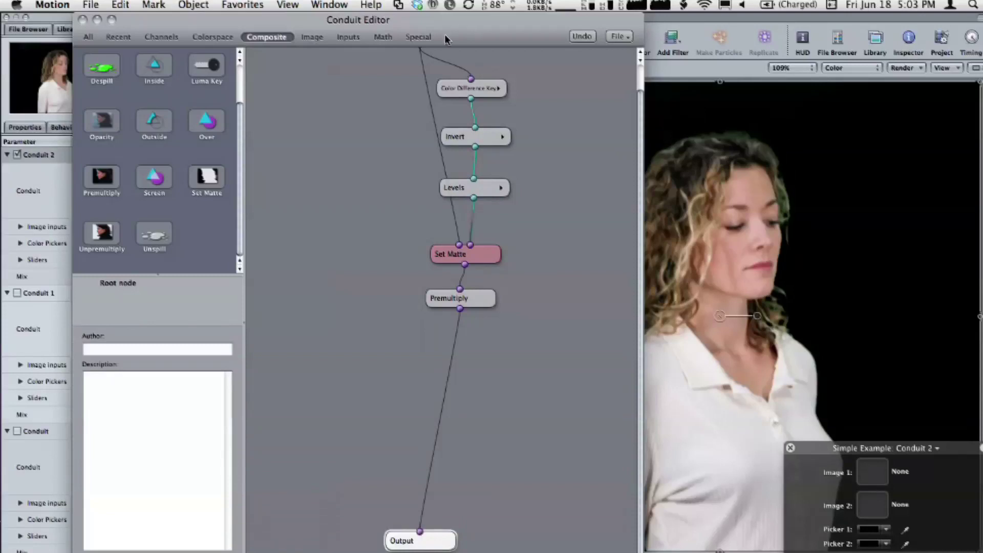
left_click_drag(493, 39, 405, 39)
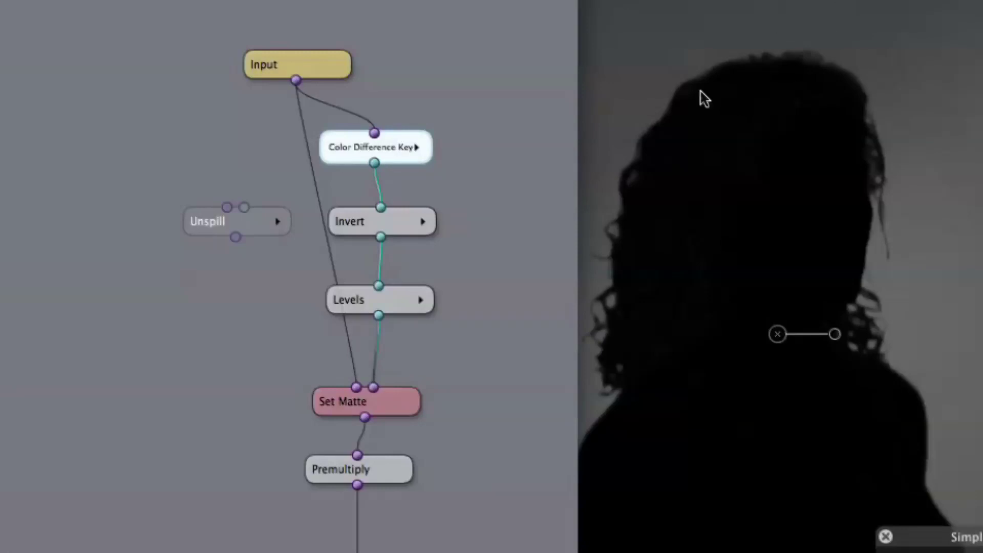
Step: Wire Color Difference Key and Input into Unspill, then Unspill's output into Set Matte
left_click_drag(375, 165, 242, 205)
left_click_drag(296, 81, 220, 203)
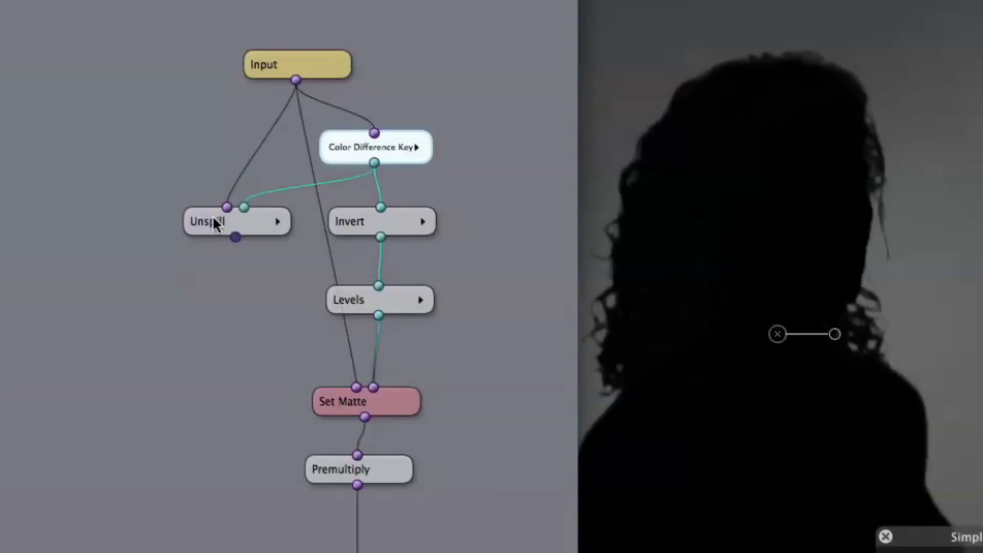
left_click(214, 216)
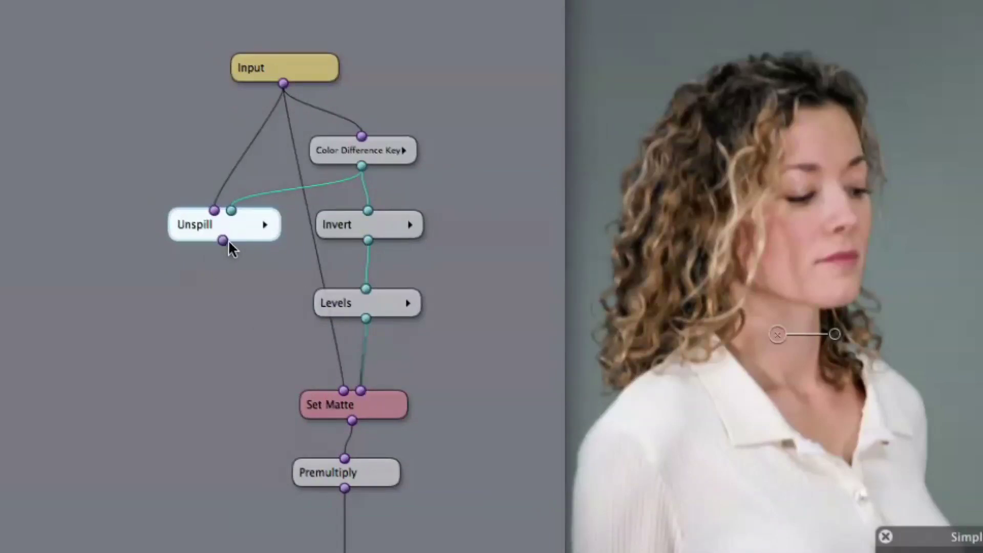
left_click_drag(223, 241, 343, 389)
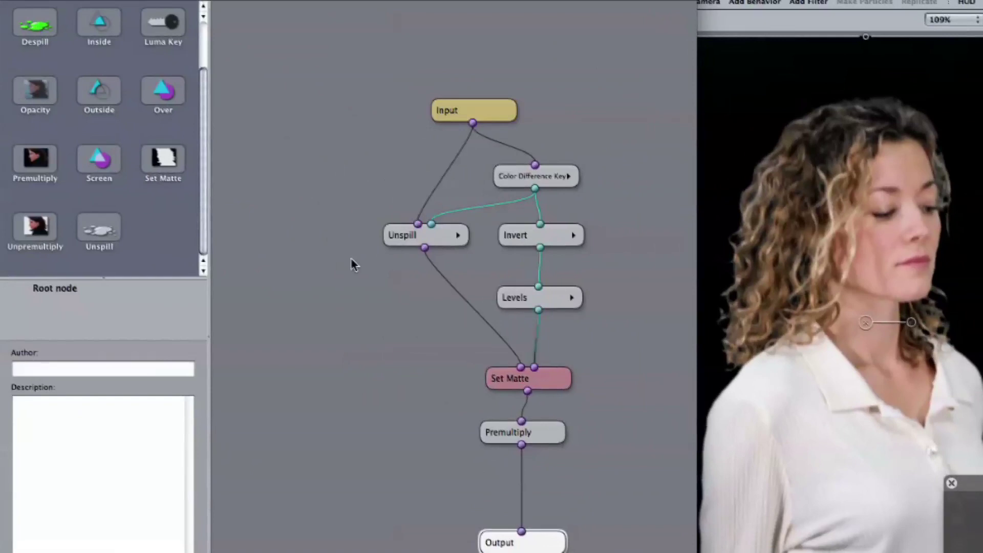
left_click(414, 242)
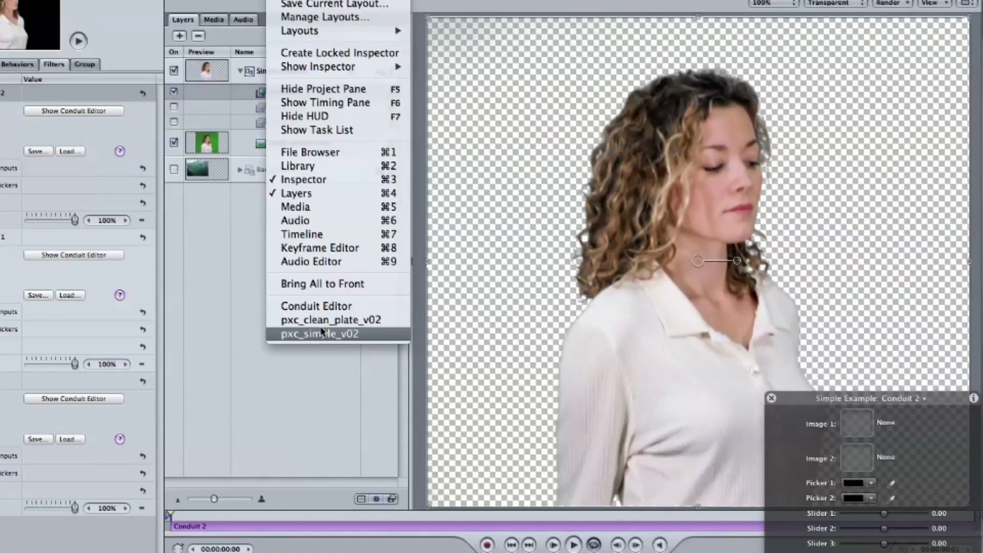
Step: Switch to pxc_clean_plate_v02, fit it in the viewer, and open its Conduit layer's node tree
left_click(321, 324)
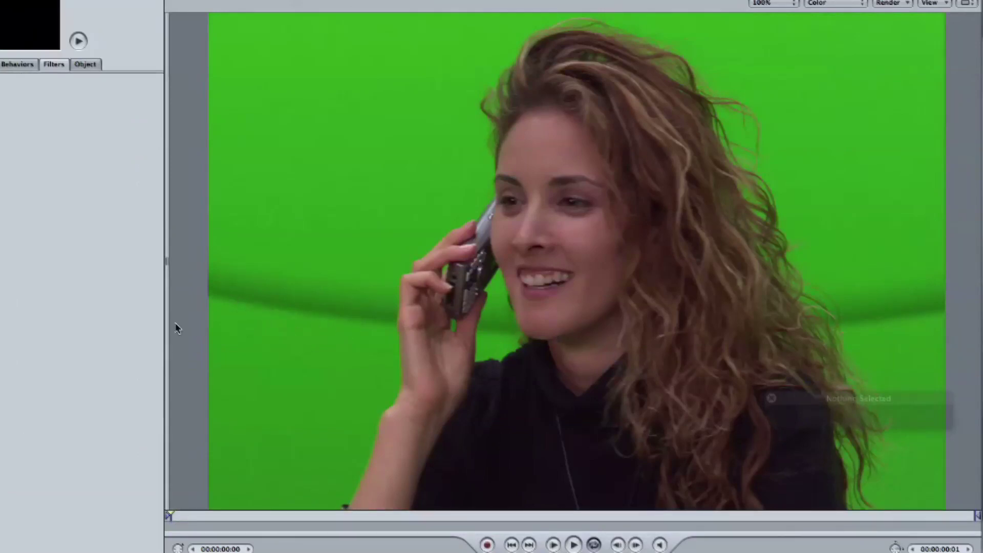
left_click(777, 4)
left_click(773, 64)
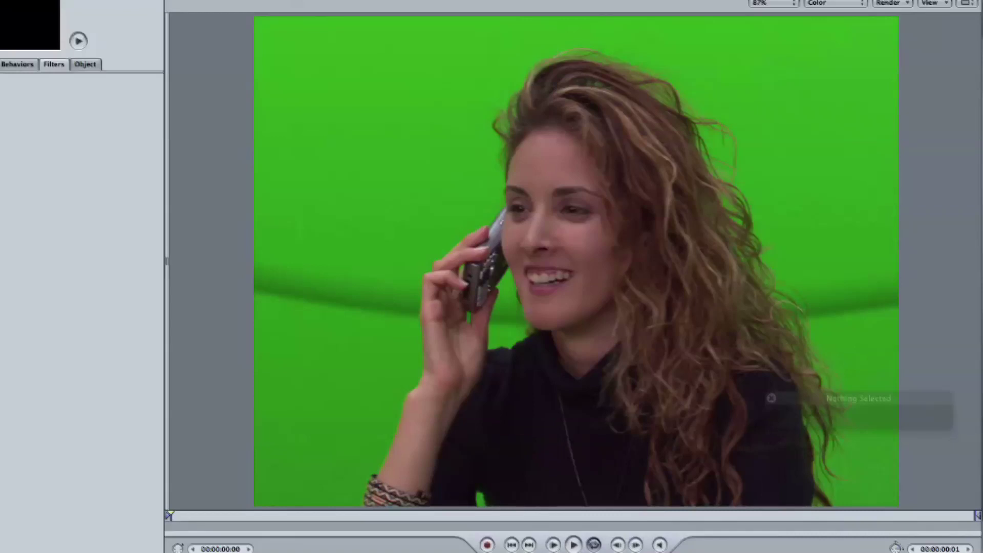
key("F5")
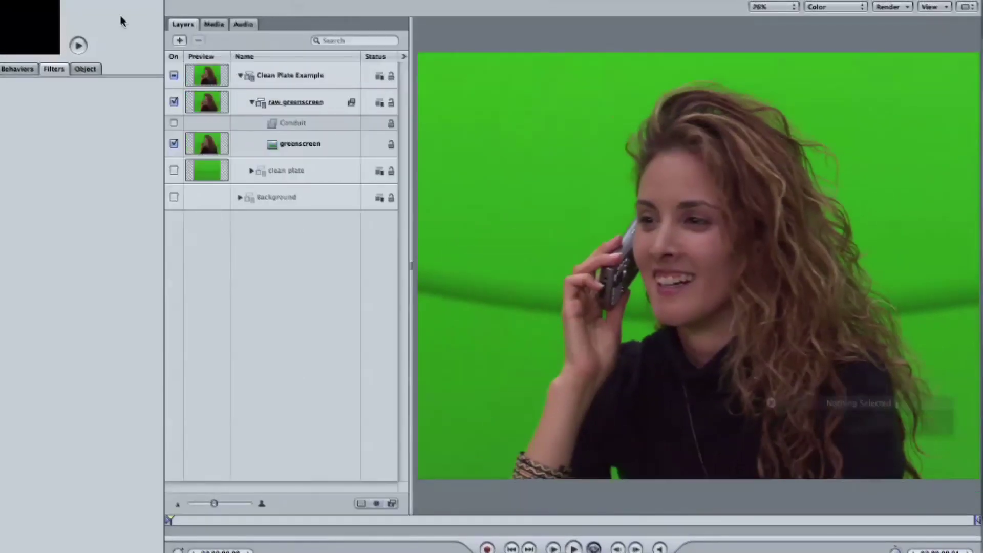
left_click(274, 125)
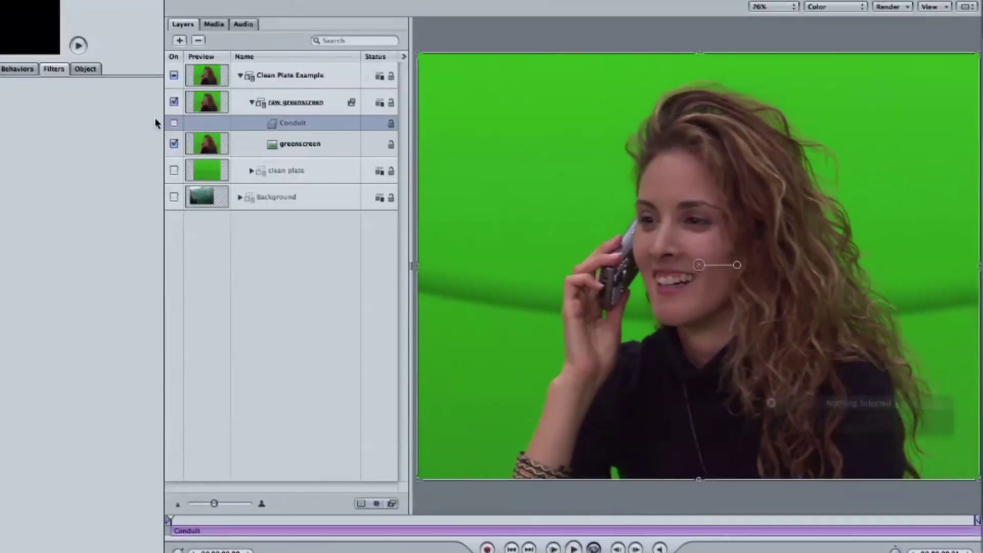
left_click(78, 117)
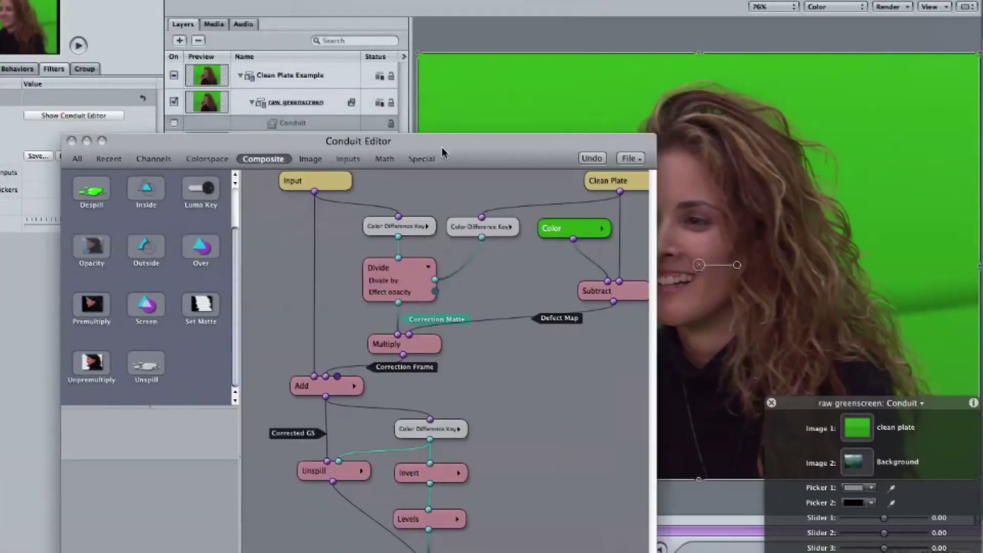
Step: Turn on the Conduit layer and preview the Clean Plate and raw Input nodes
left_click(174, 123)
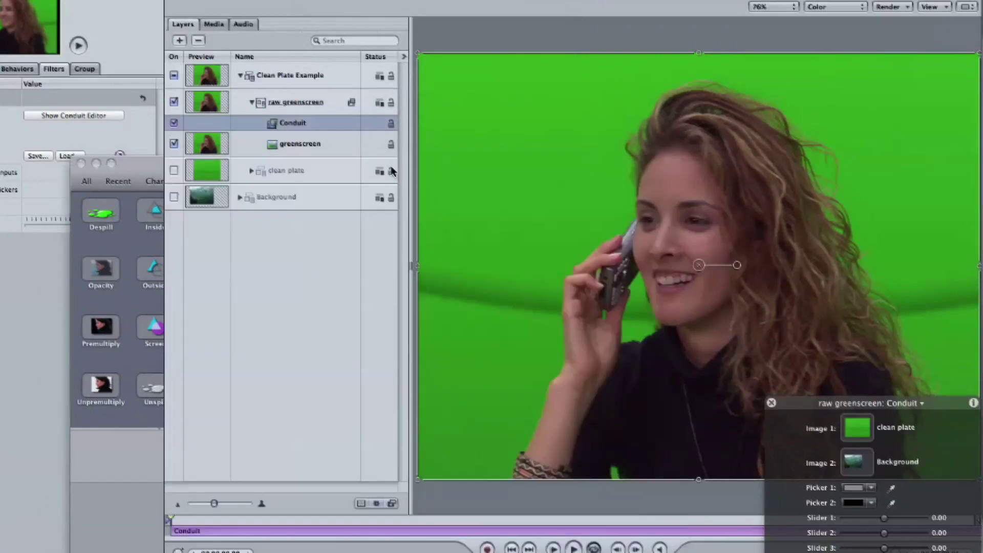
left_click_drag(150, 171, 114, 0)
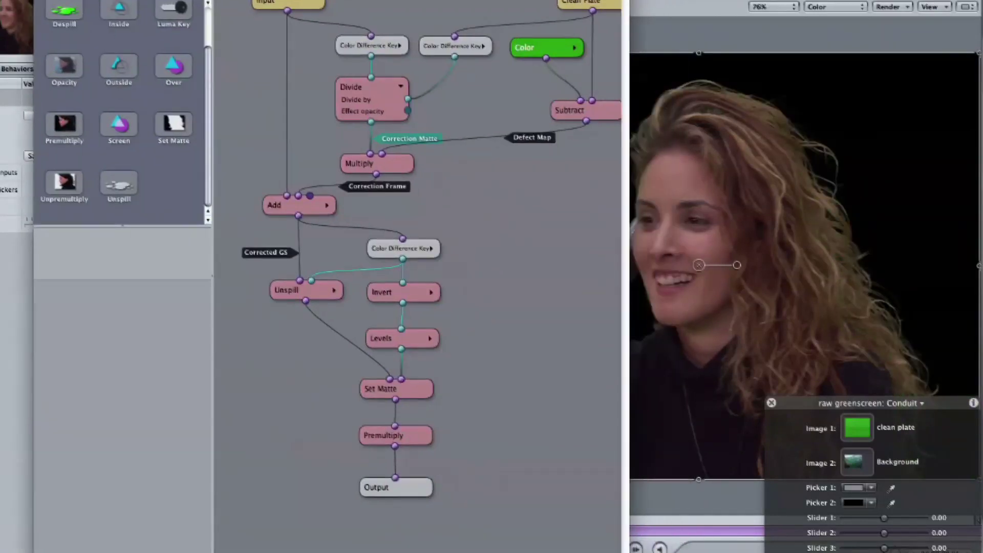
left_click_drag(469, 215, 448, 239)
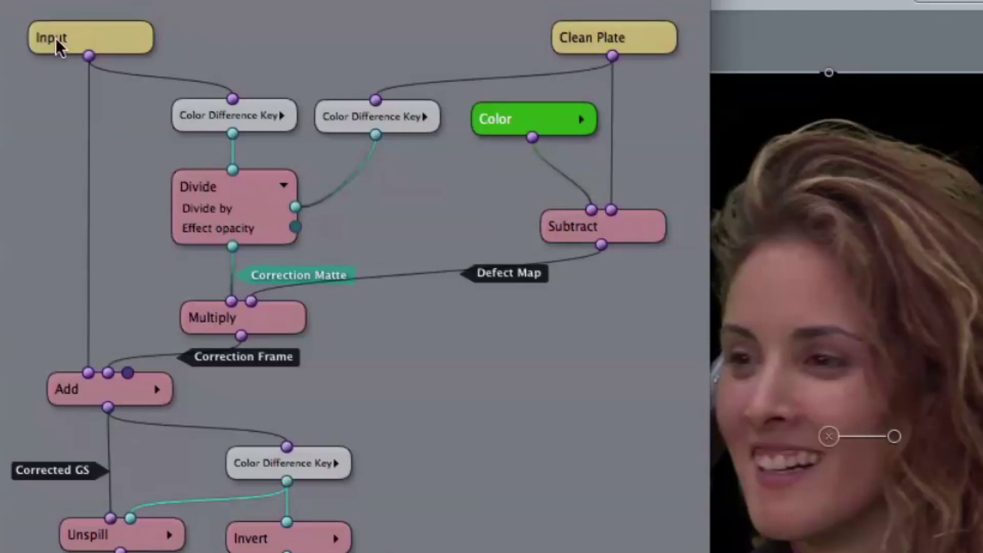
left_click(108, 35)
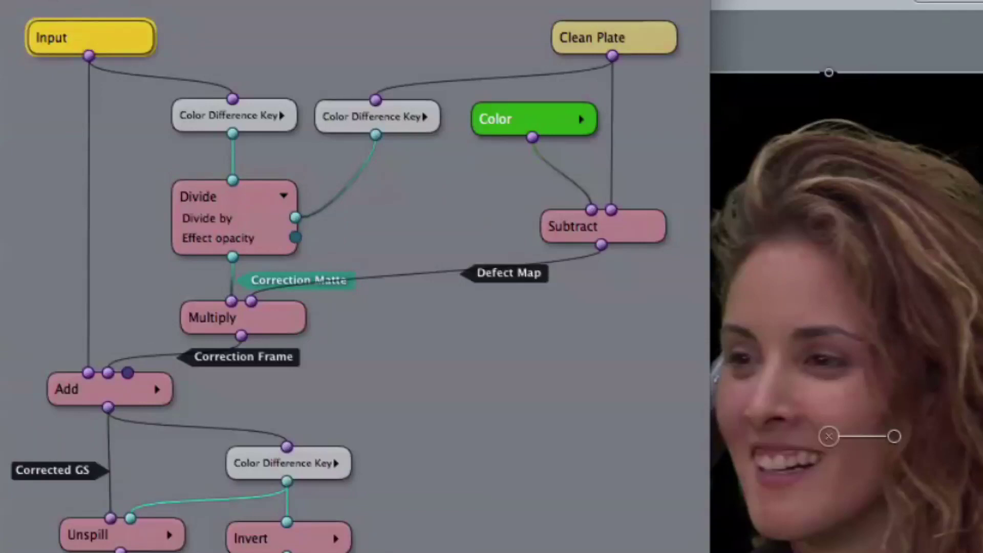
left_click_drag(165, 0, 0, 0)
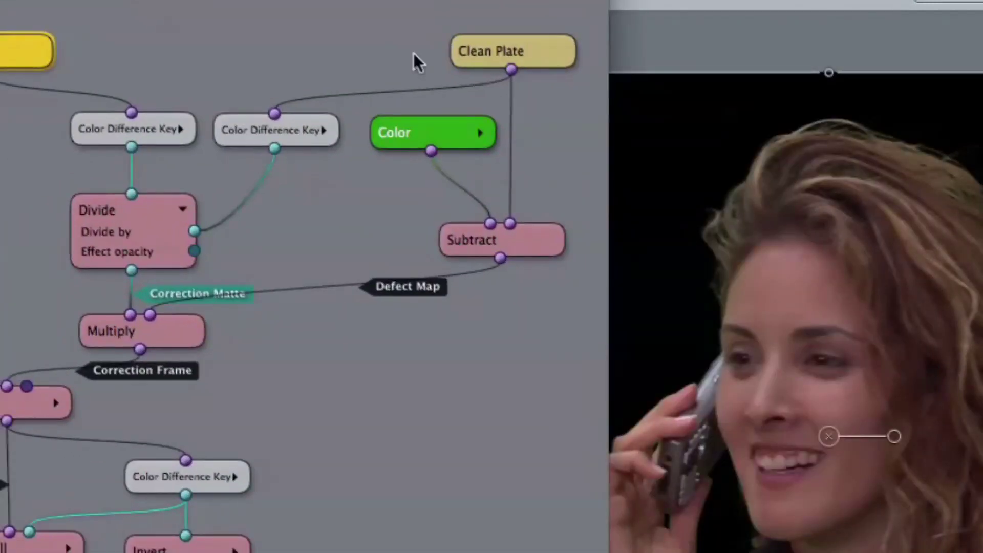
left_click_drag(354, 0, 397, 0)
left_click(559, 60)
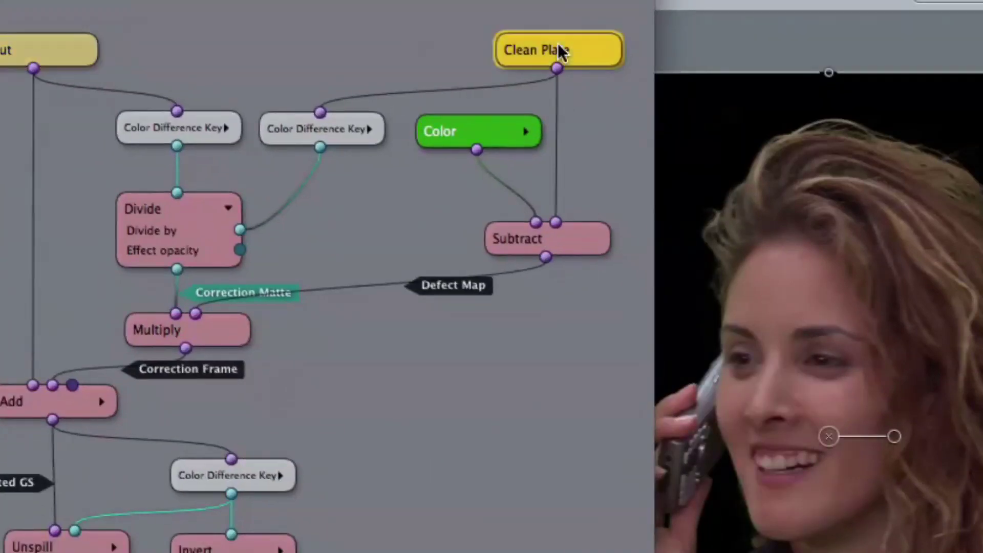
left_click(78, 48)
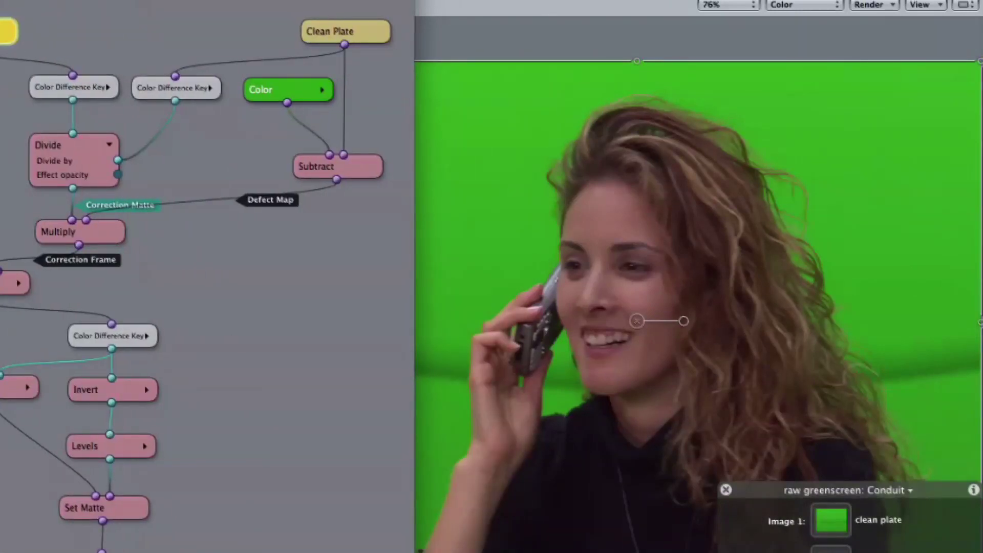
Step: Compare the Clean Plate, raw Input and crease-corrected Add node previews
left_click(351, 32)
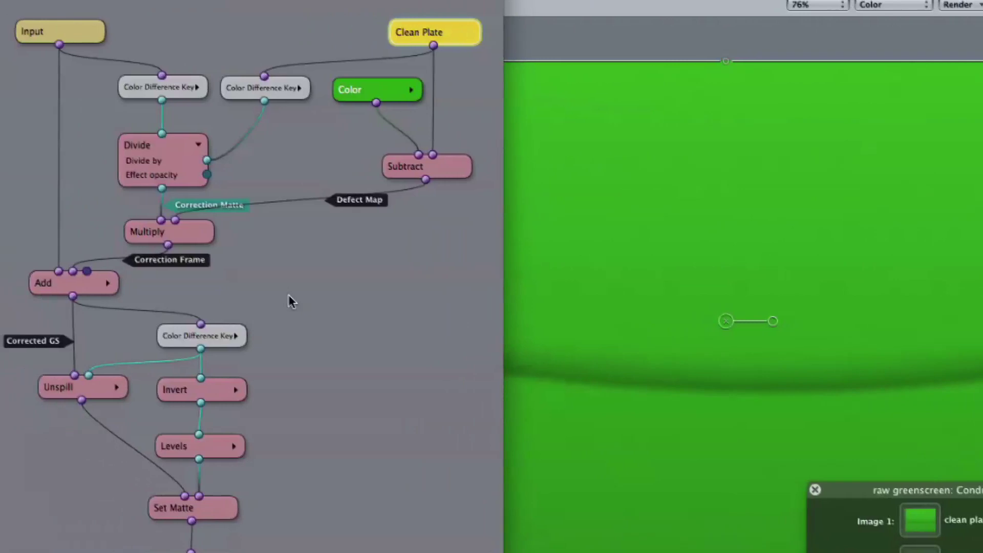
left_click(62, 32)
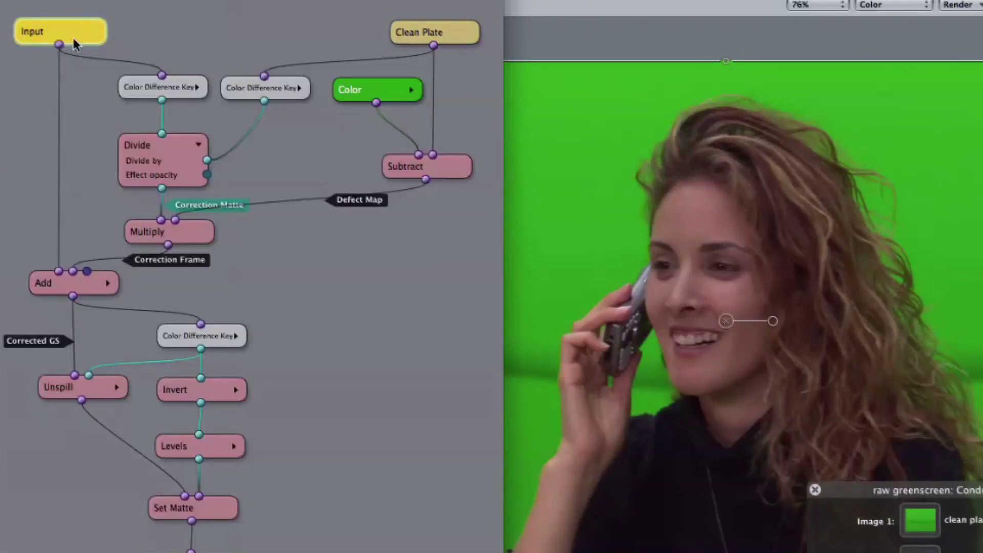
left_click(79, 287)
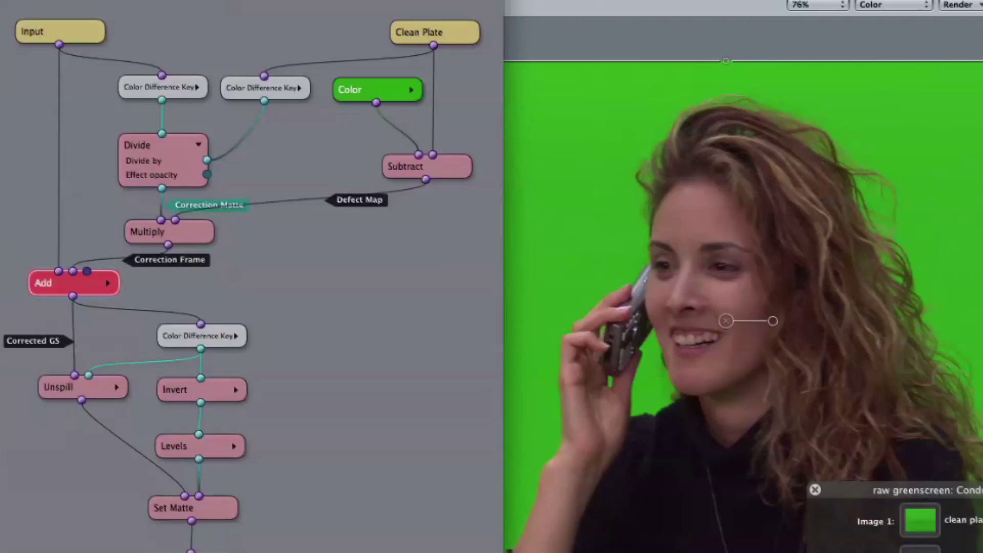